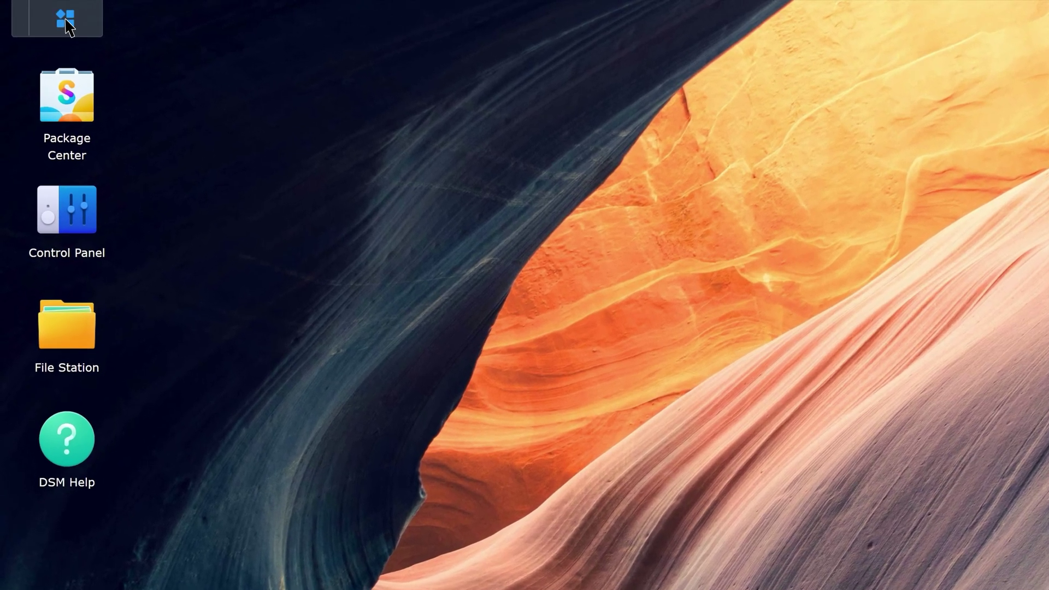
Step: Launch Hyper Backup and start a Folders and Packages backup to Synology C2 Storage
click(46, 13)
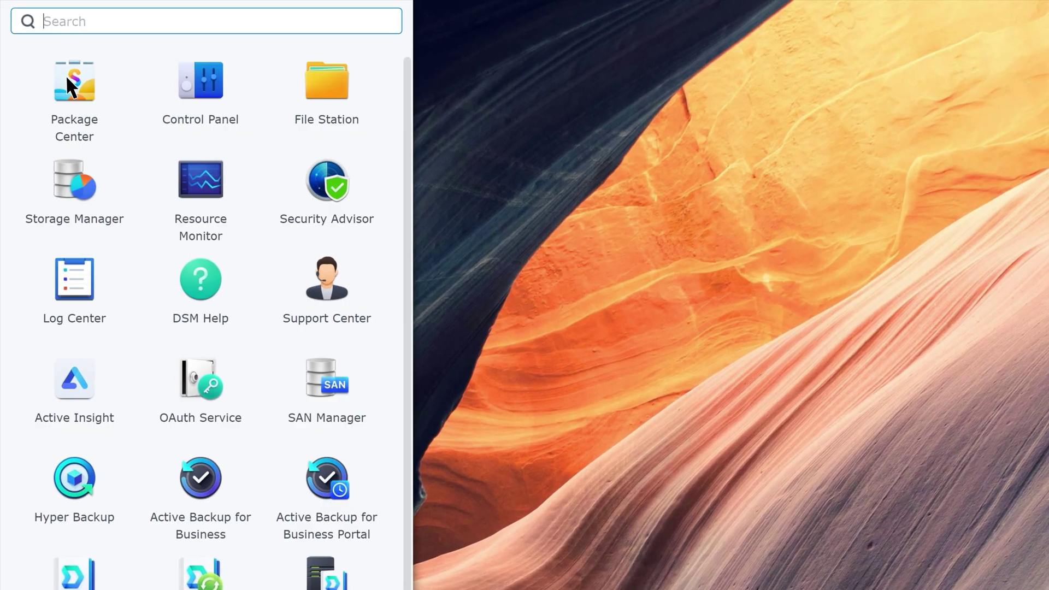
click(75, 483)
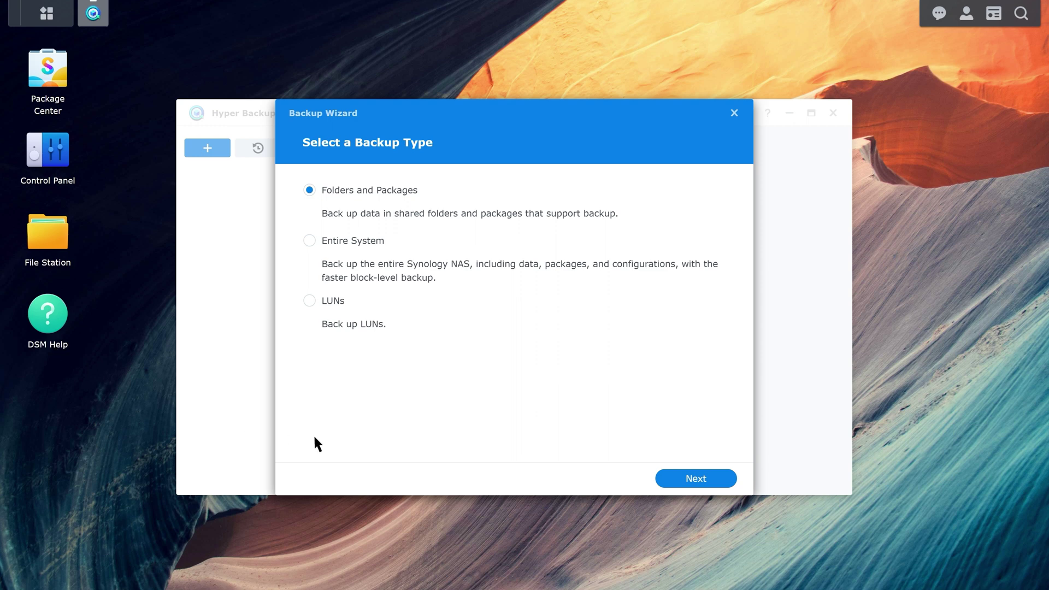
click(701, 485)
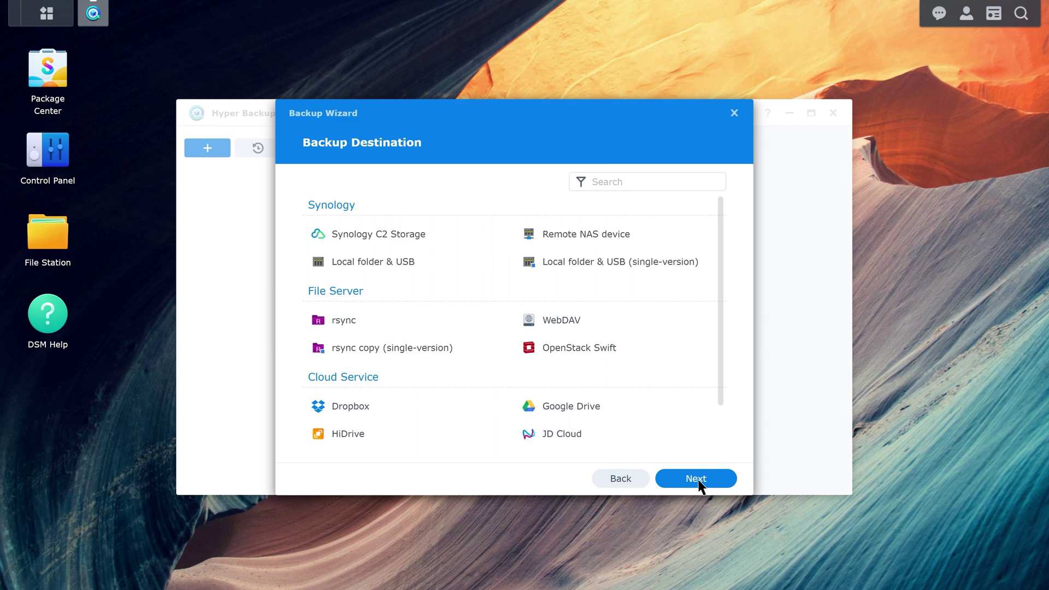
click(429, 238)
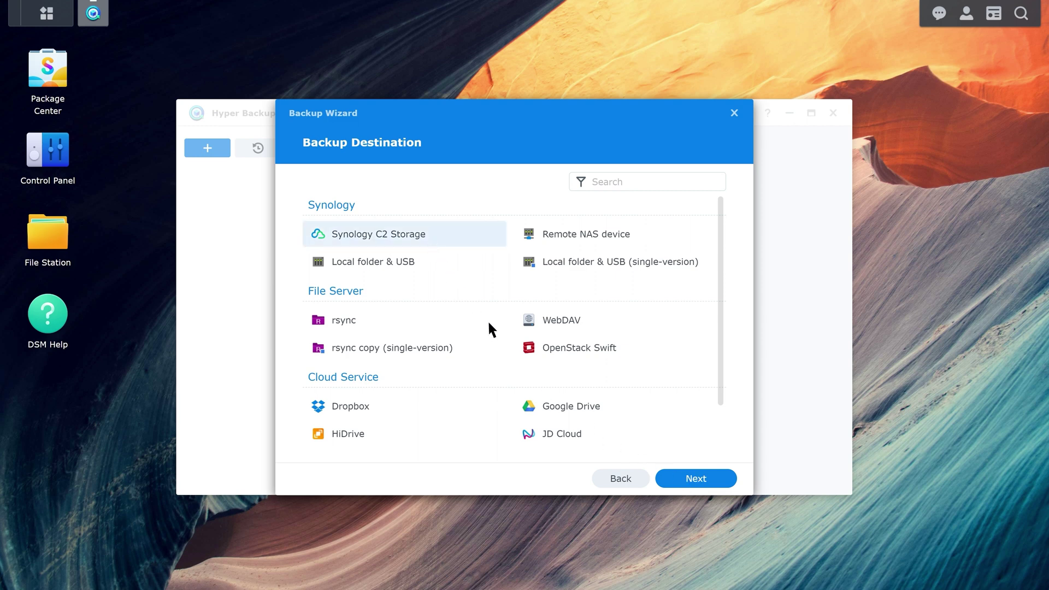
click(698, 479)
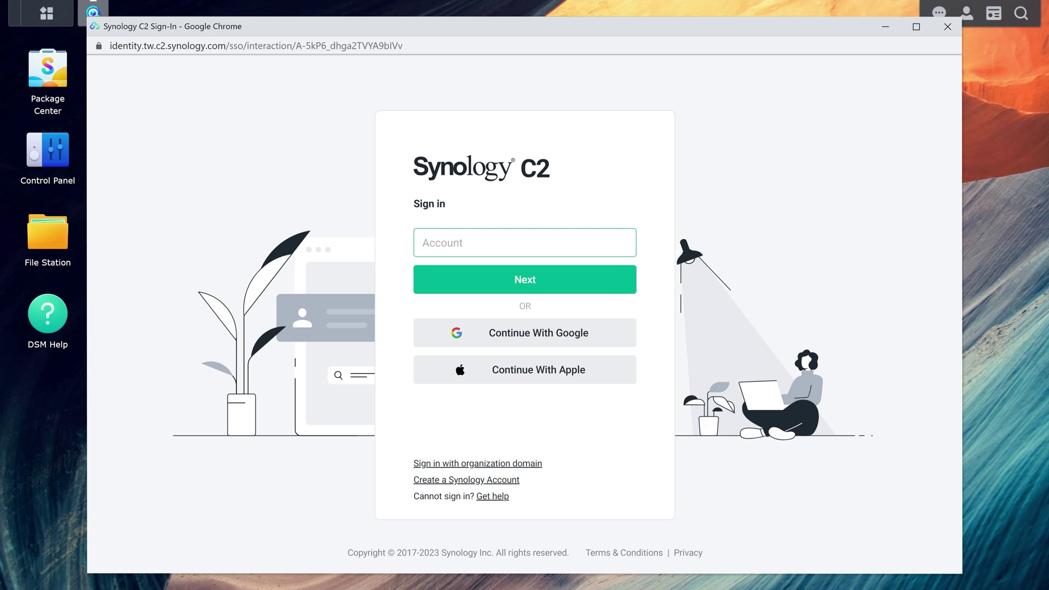
Step: Sign in to Synology C2 with the account e-mail and password, then allow C2 Storage access
key(Return)
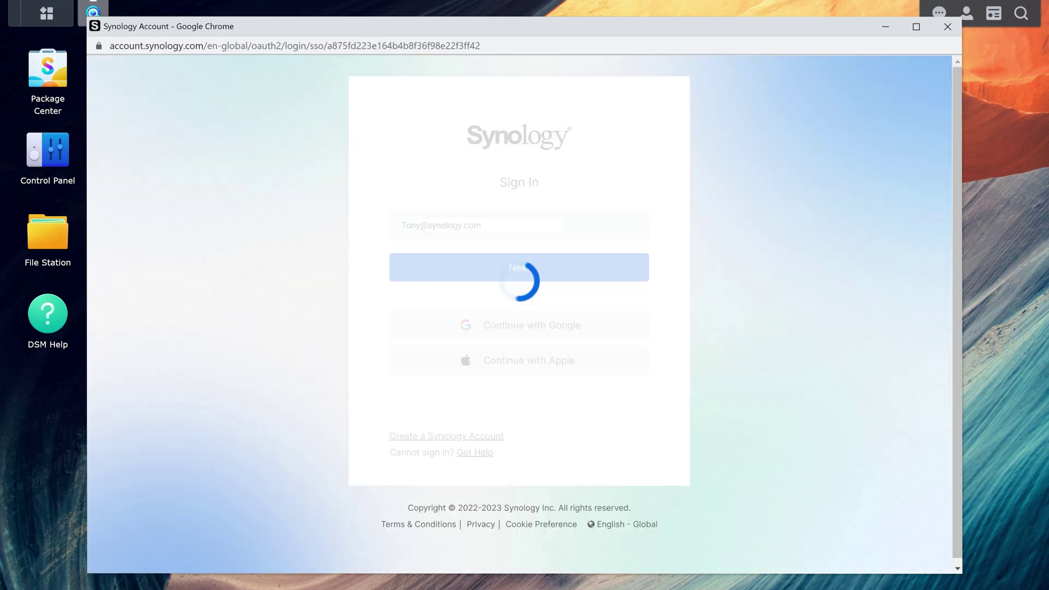
text(••••••••••••)
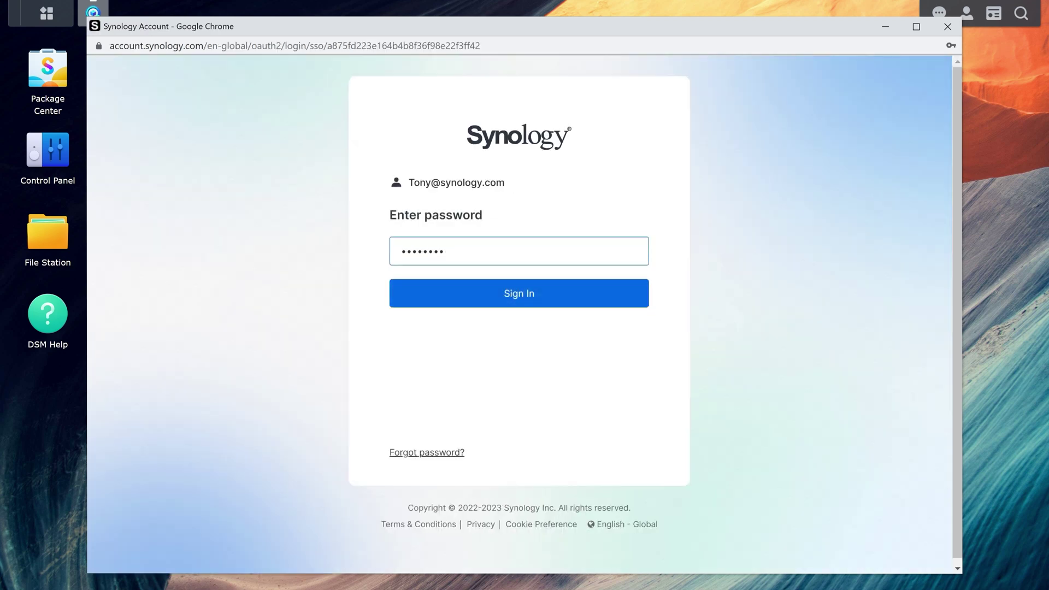
click(520, 300)
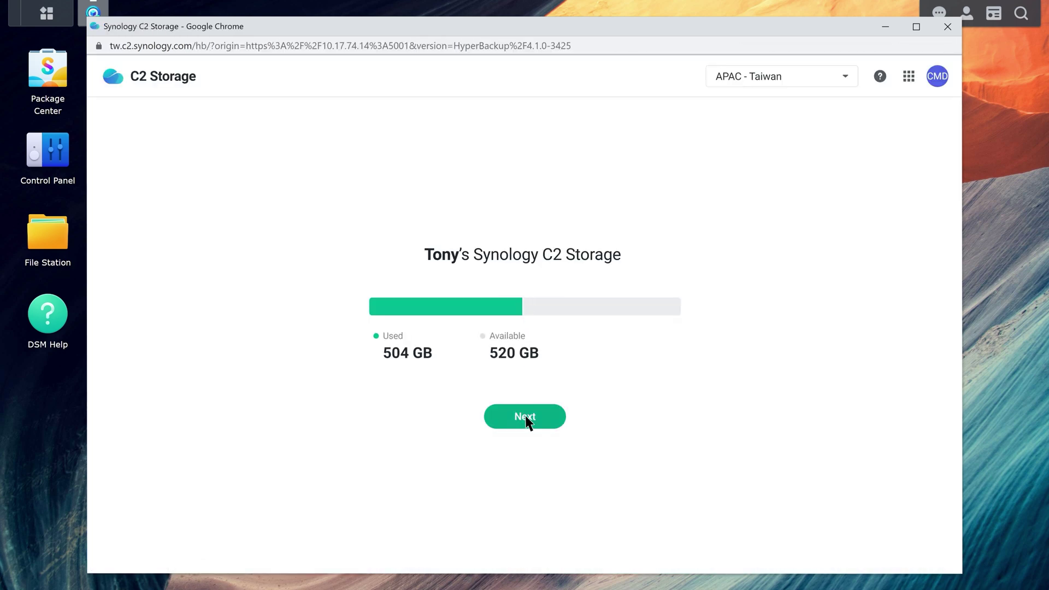
click(525, 418)
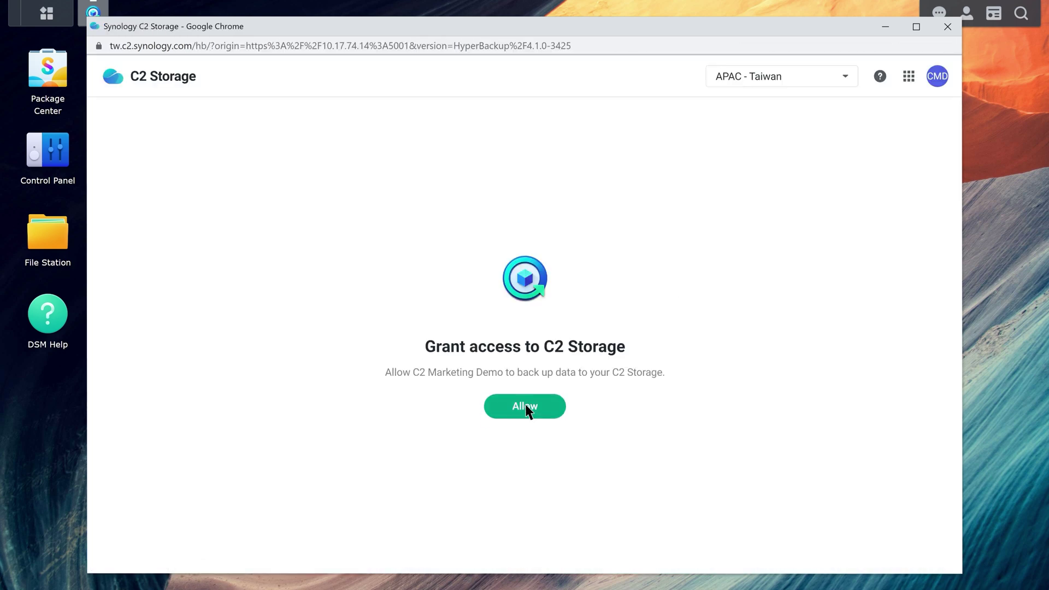
click(526, 409)
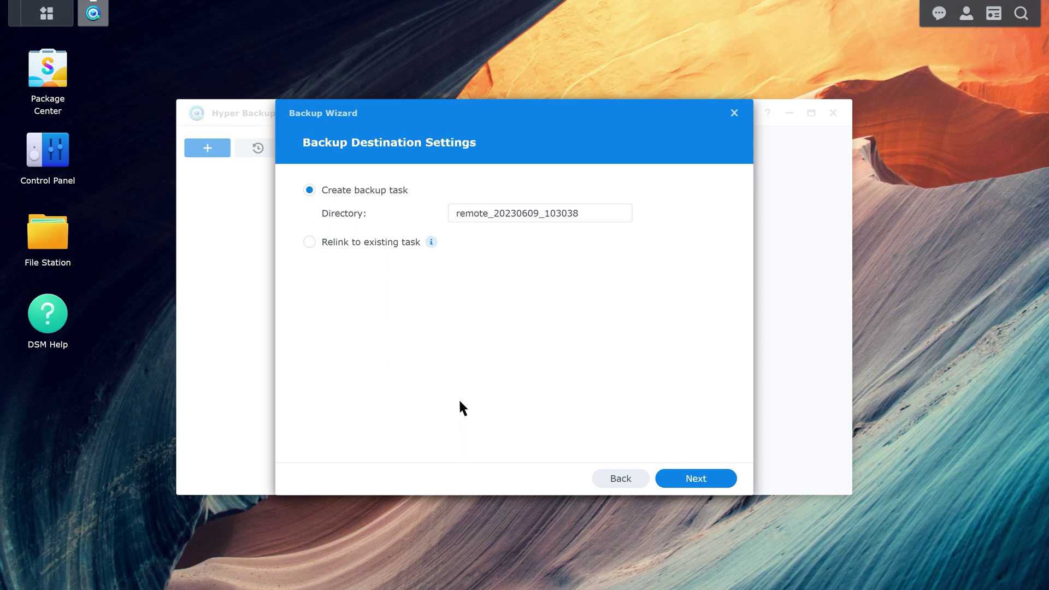
Step: Select the ActiveBackupforBusiness folder as the backup source
click(697, 480)
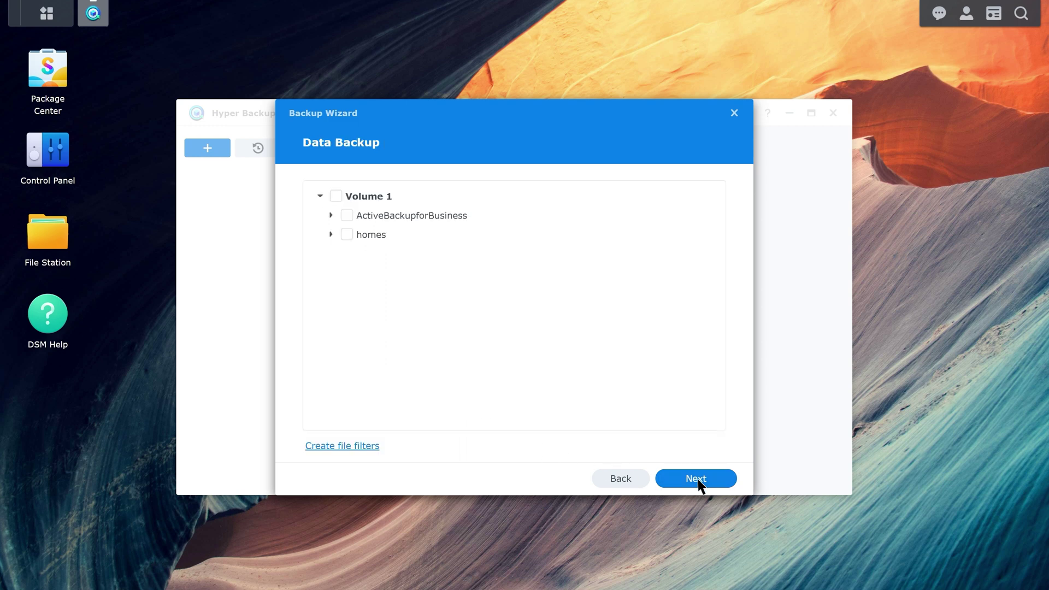
click(347, 216)
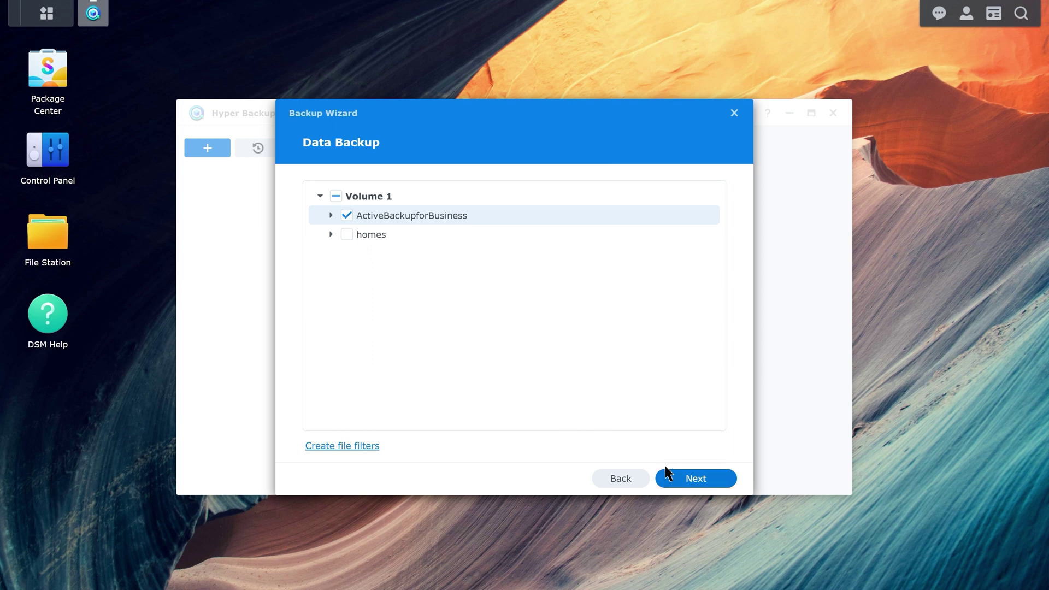
click(699, 483)
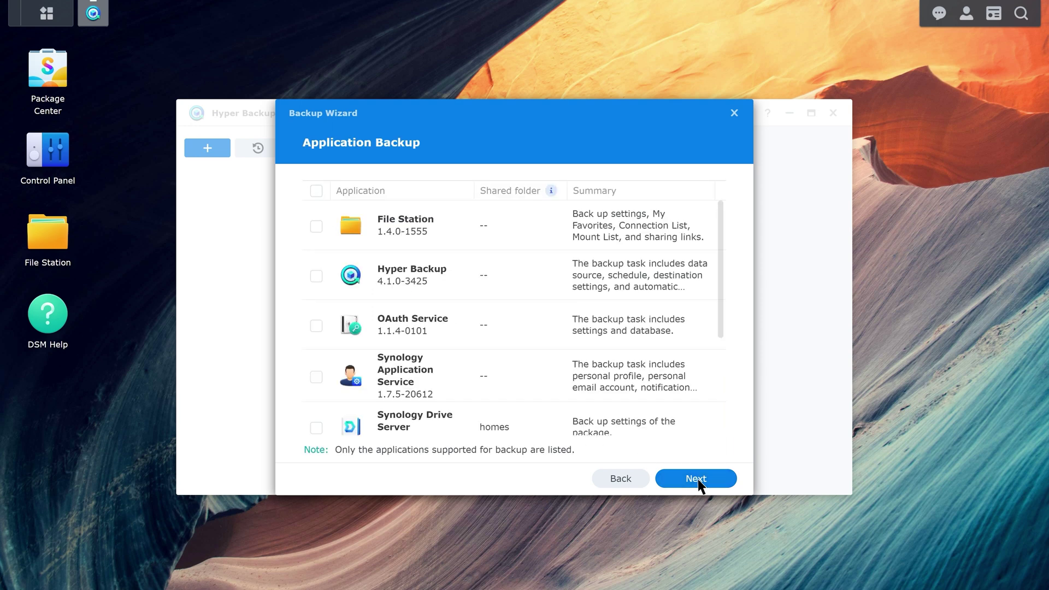
Step: Accept the application, daily 19:20 schedule and rotation defaults, create the task, and back up now
click(696, 479)
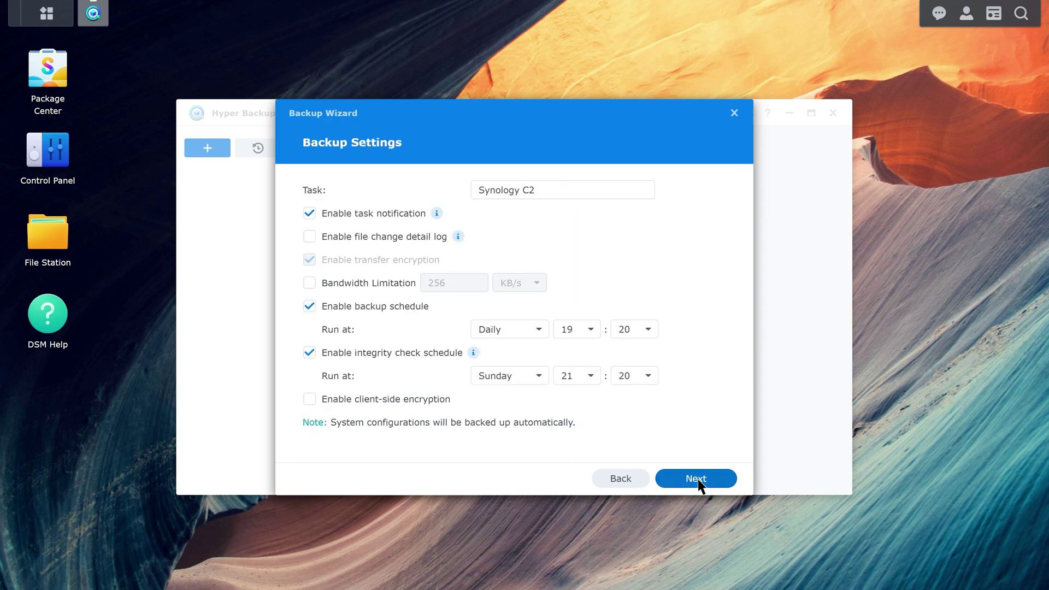
click(696, 478)
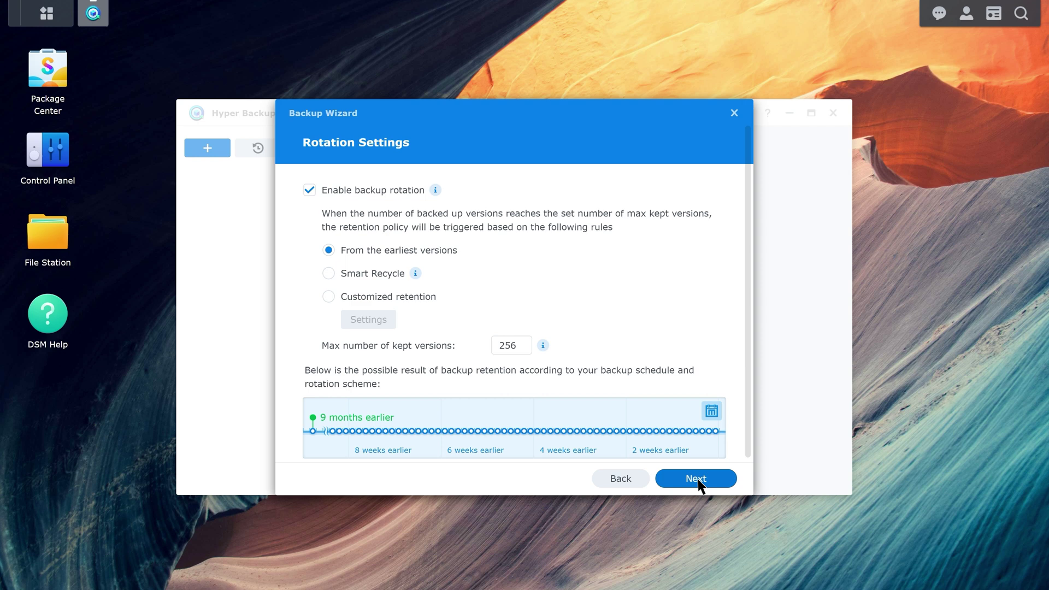
click(698, 481)
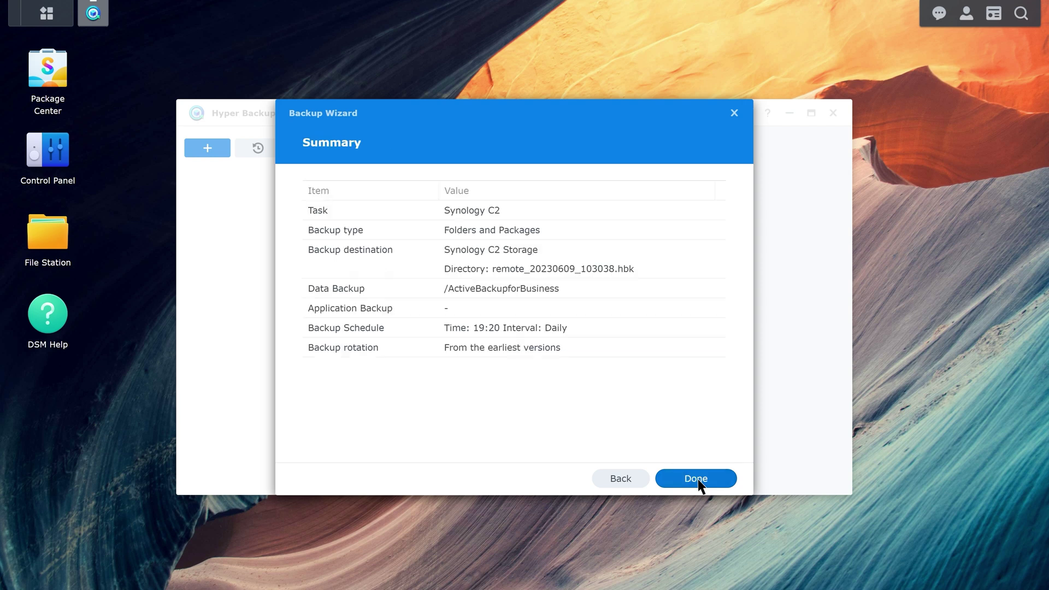
click(696, 479)
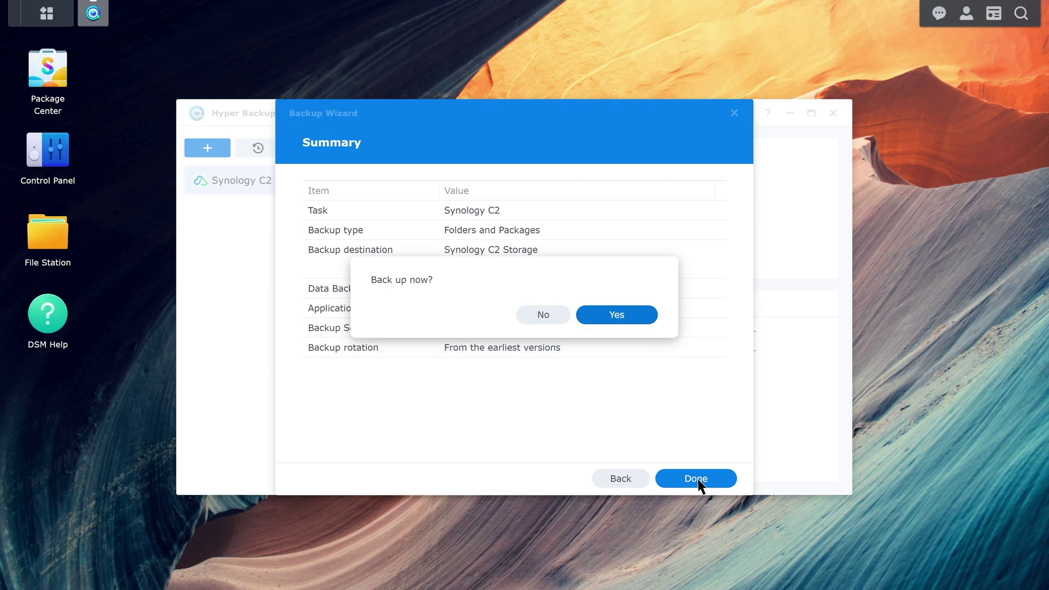
click(617, 315)
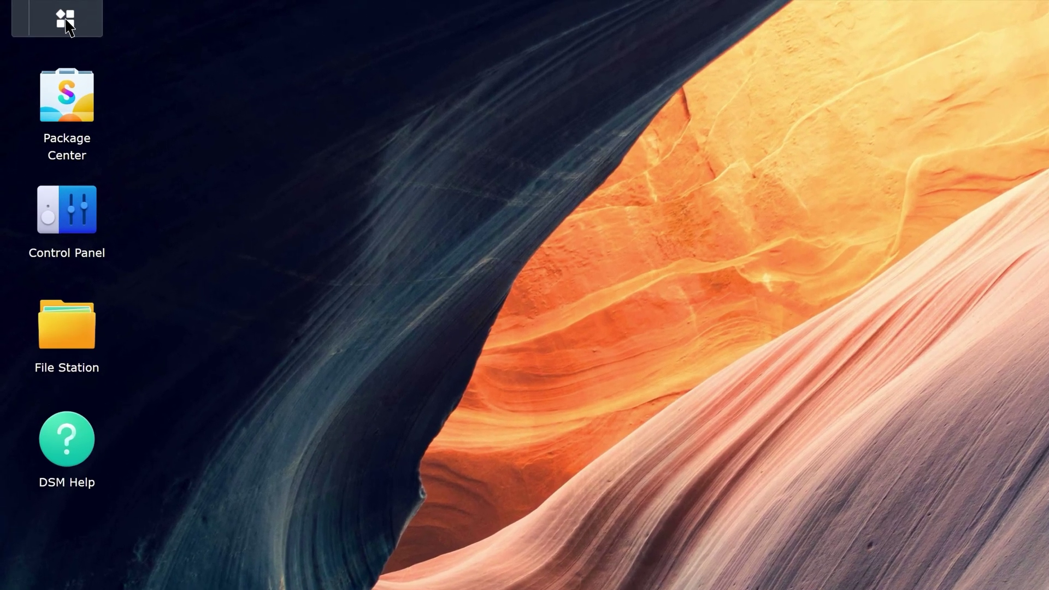
Step: Reopen Hyper Backup from the Main Menu to view the Synology C2 task
click(46, 13)
click(73, 481)
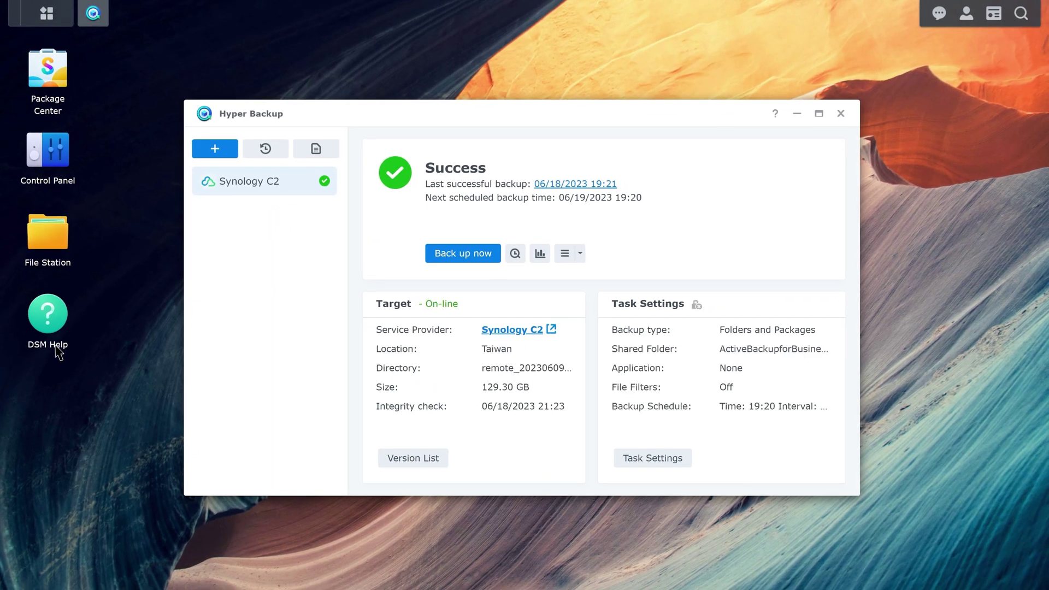
Step: Start a Folders and Packages restore from the Synology C2 task, skipping system configuration
click(265, 149)
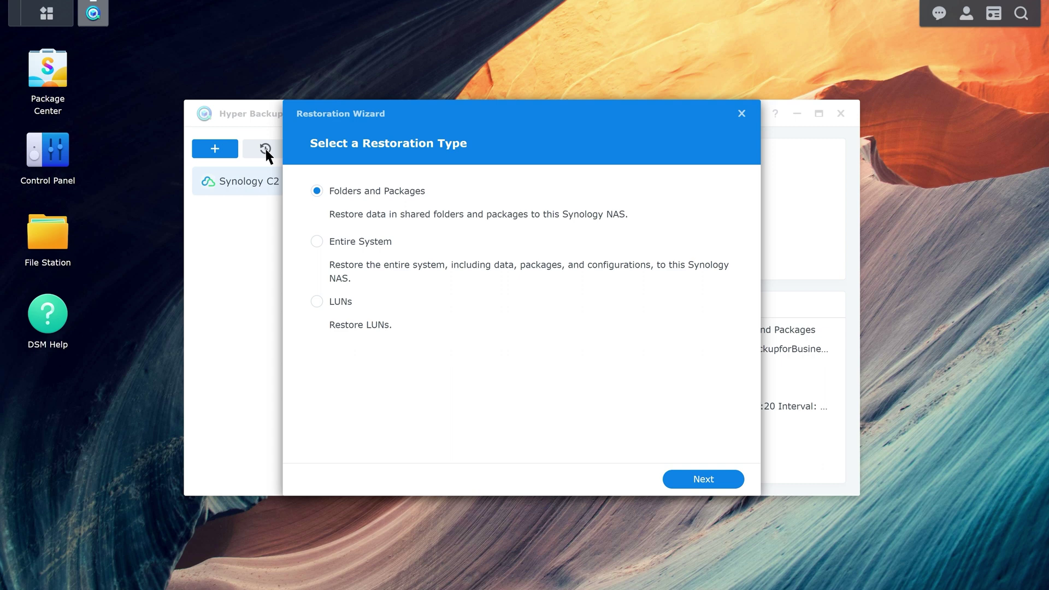
click(705, 481)
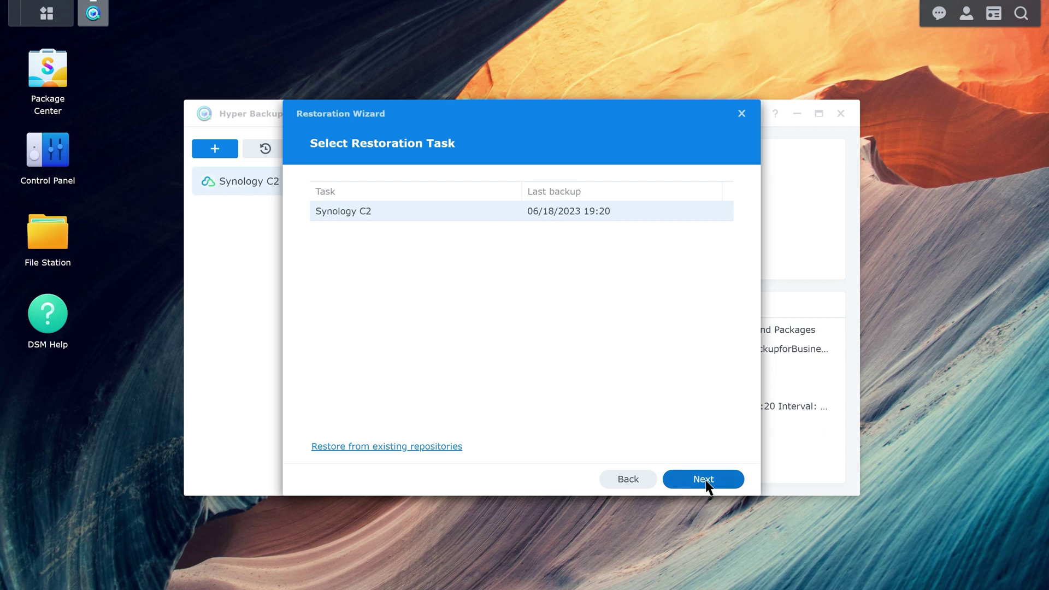
click(705, 479)
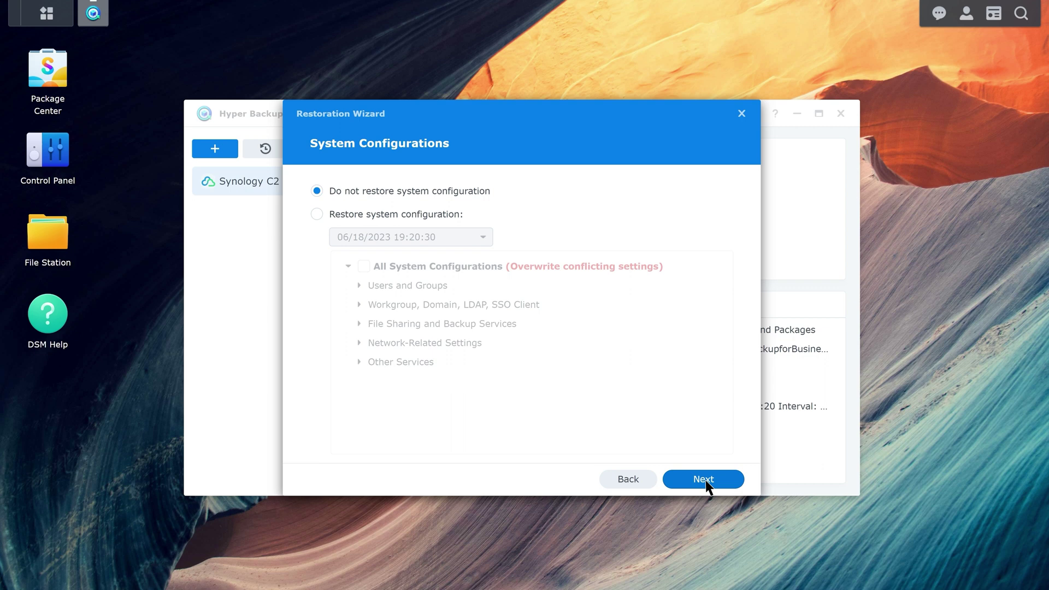
click(705, 479)
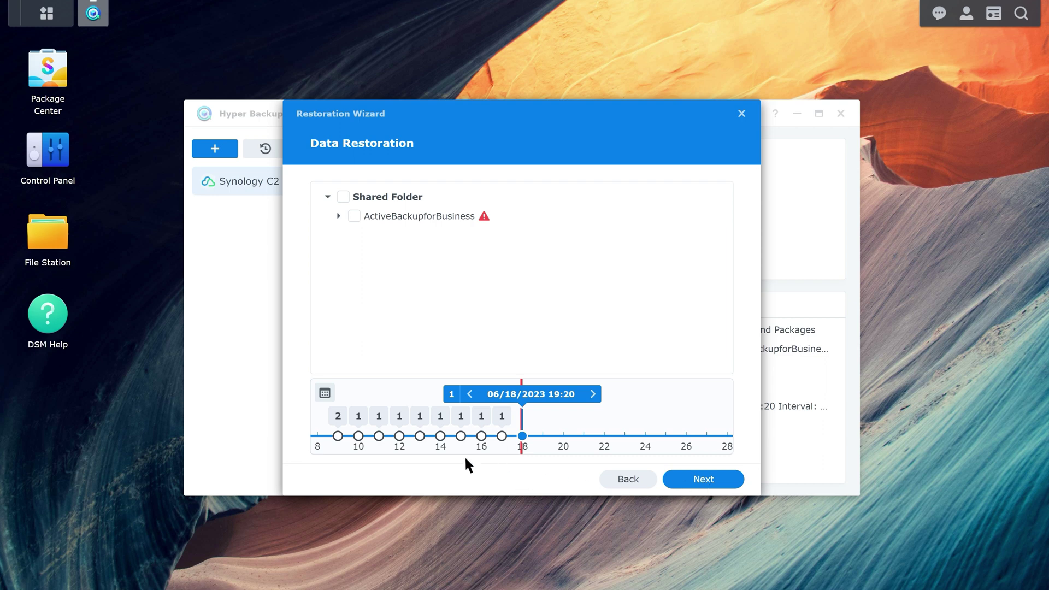
Step: Restore the ActiveBackupforBusiness shared folder from the 06/12/2023 19:20 version
click(400, 436)
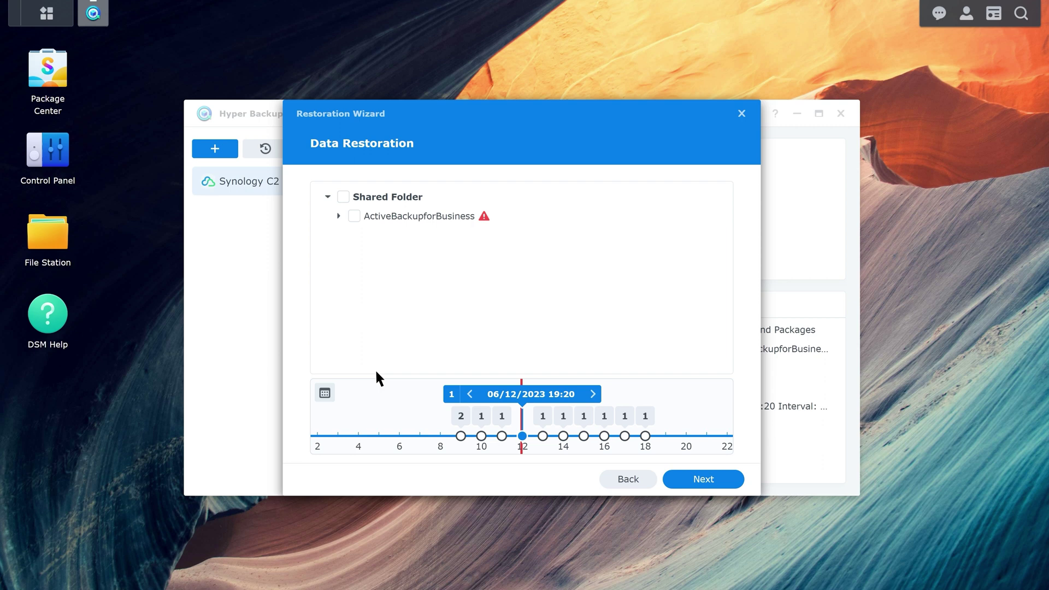
click(354, 216)
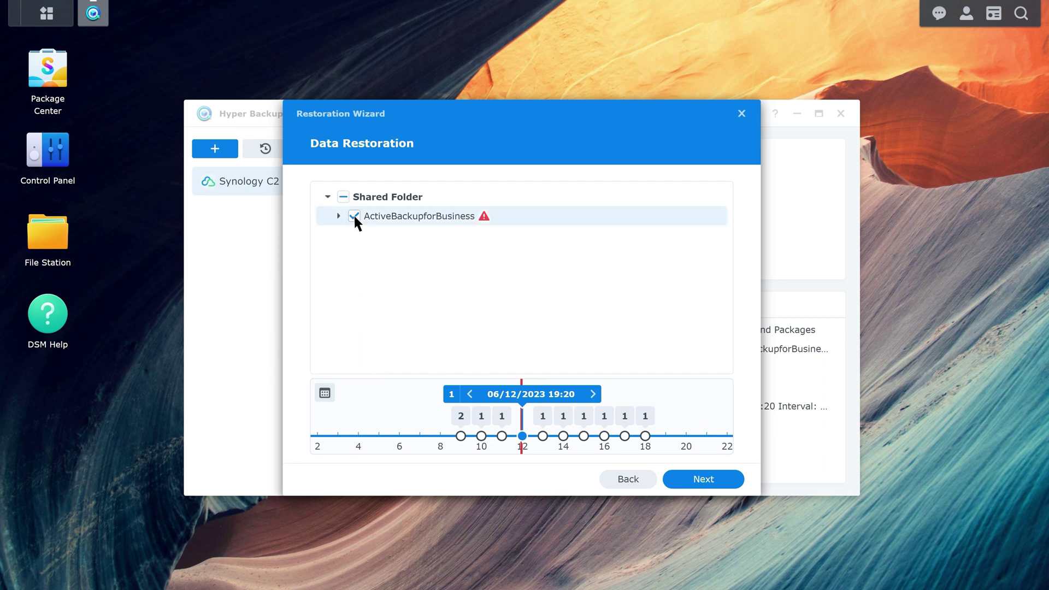
click(705, 480)
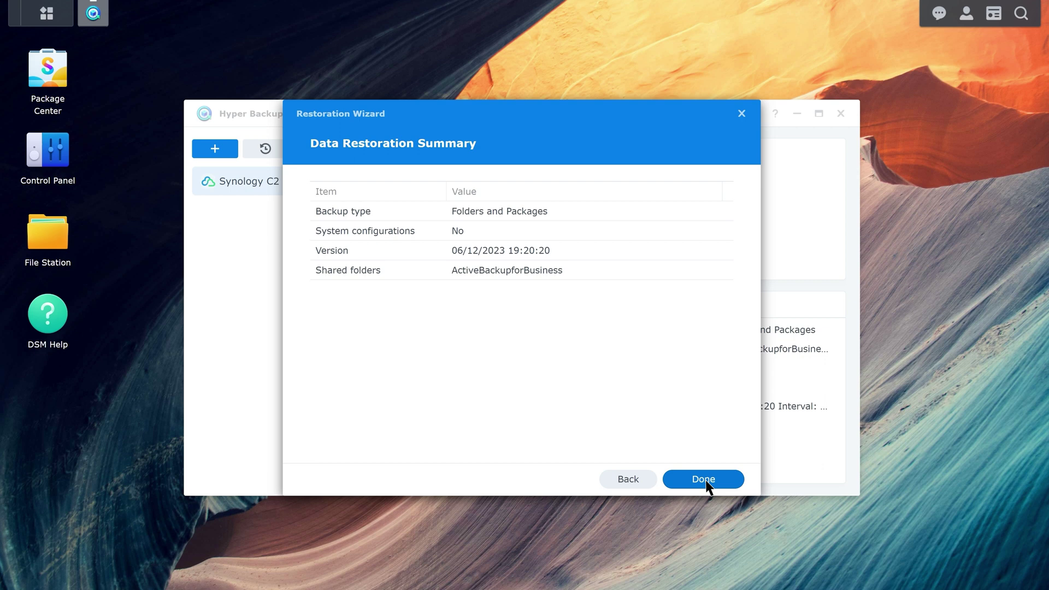
click(706, 481)
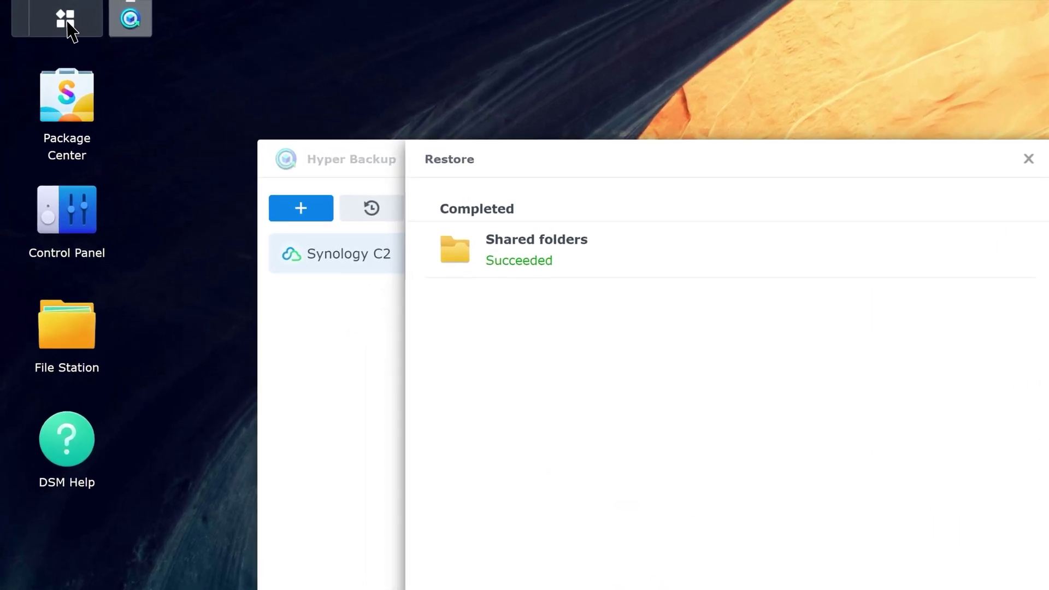
Step: Launch Active Backup for Business from the Main Menu
click(47, 13)
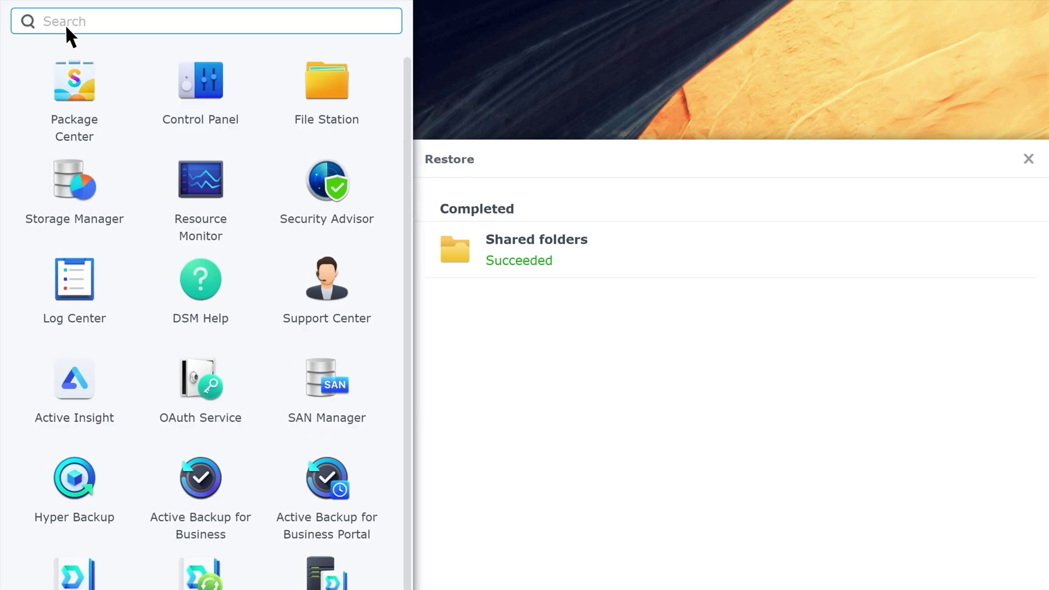
click(201, 477)
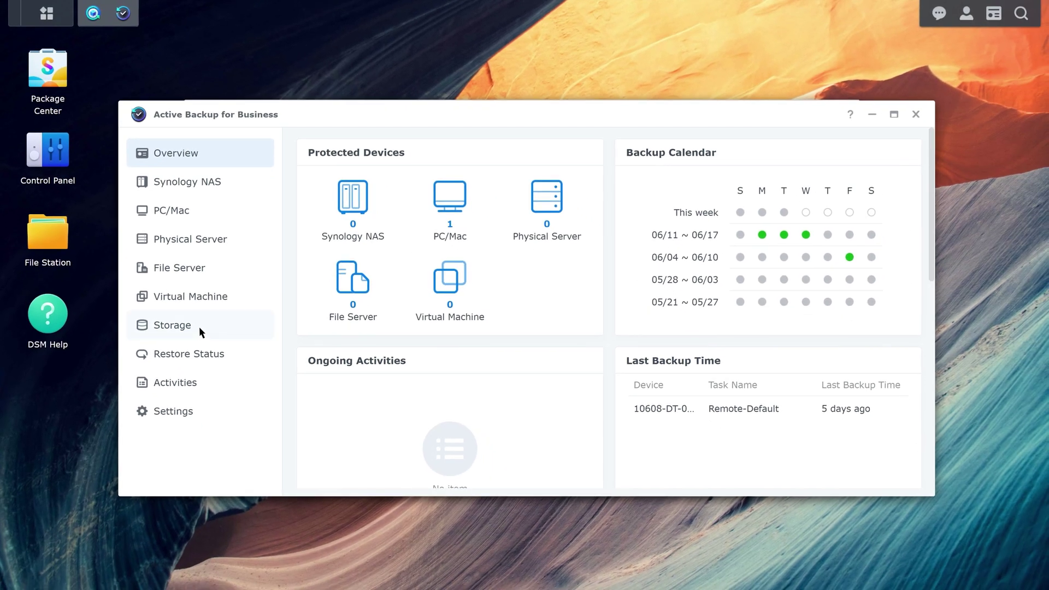
Step: Relink the restored ABB_Folder shared folder on the Storage page, accepting the credentials warning
click(199, 326)
click(309, 183)
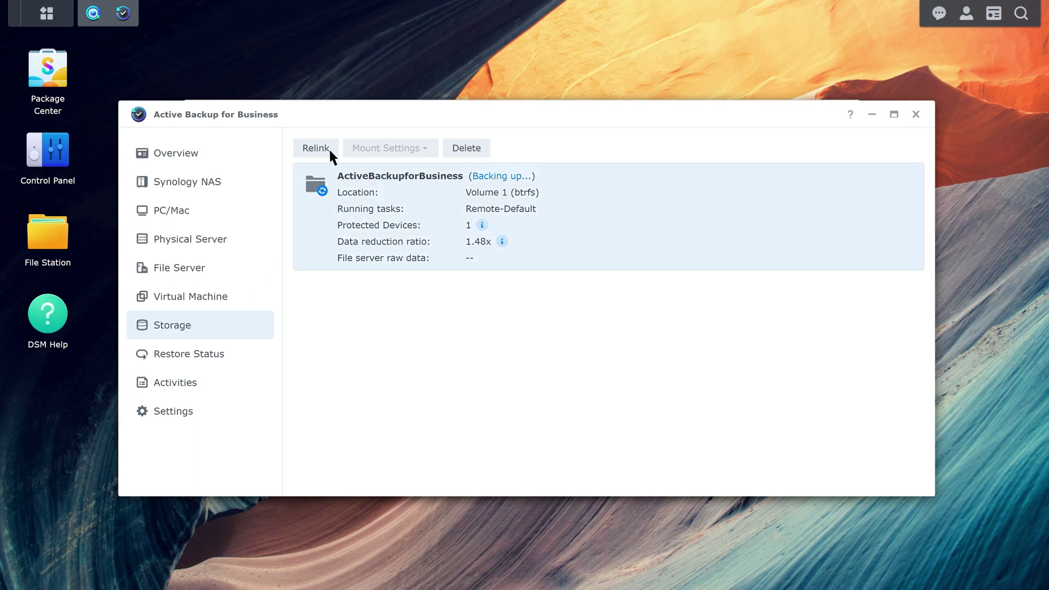
click(329, 148)
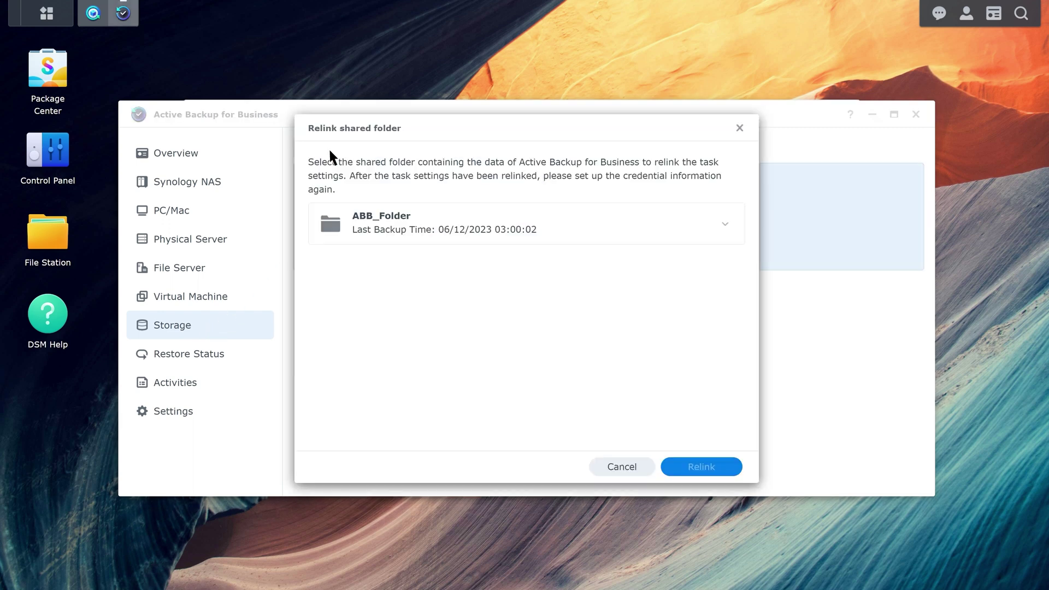
click(546, 228)
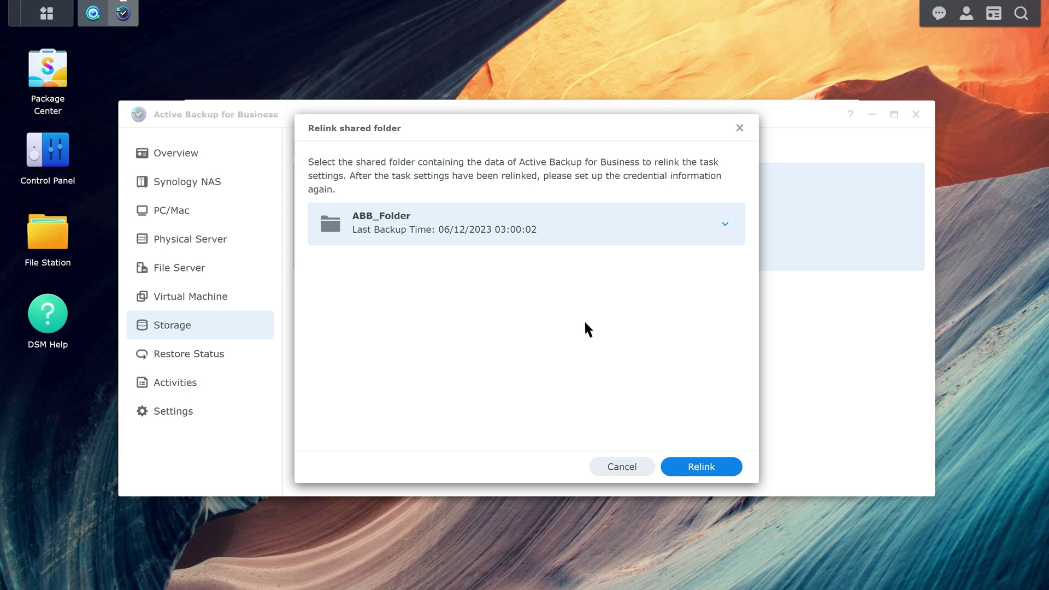
click(704, 468)
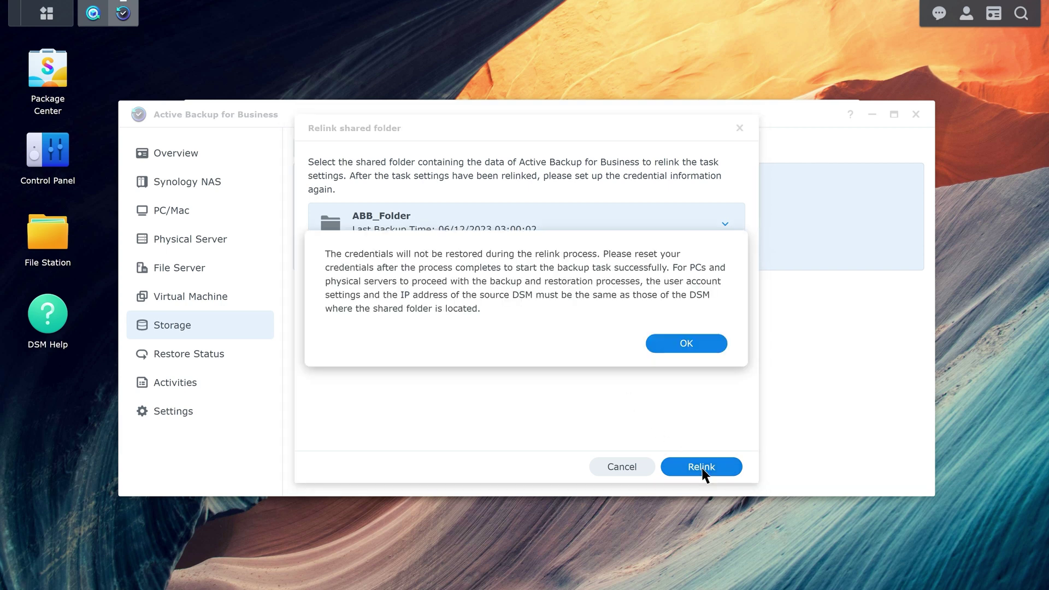
click(687, 344)
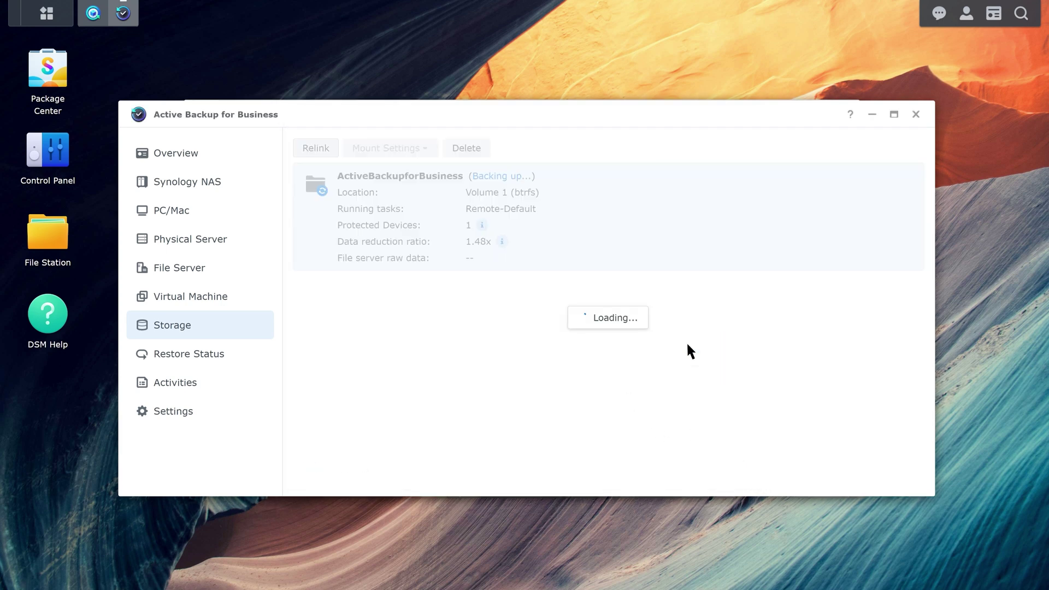